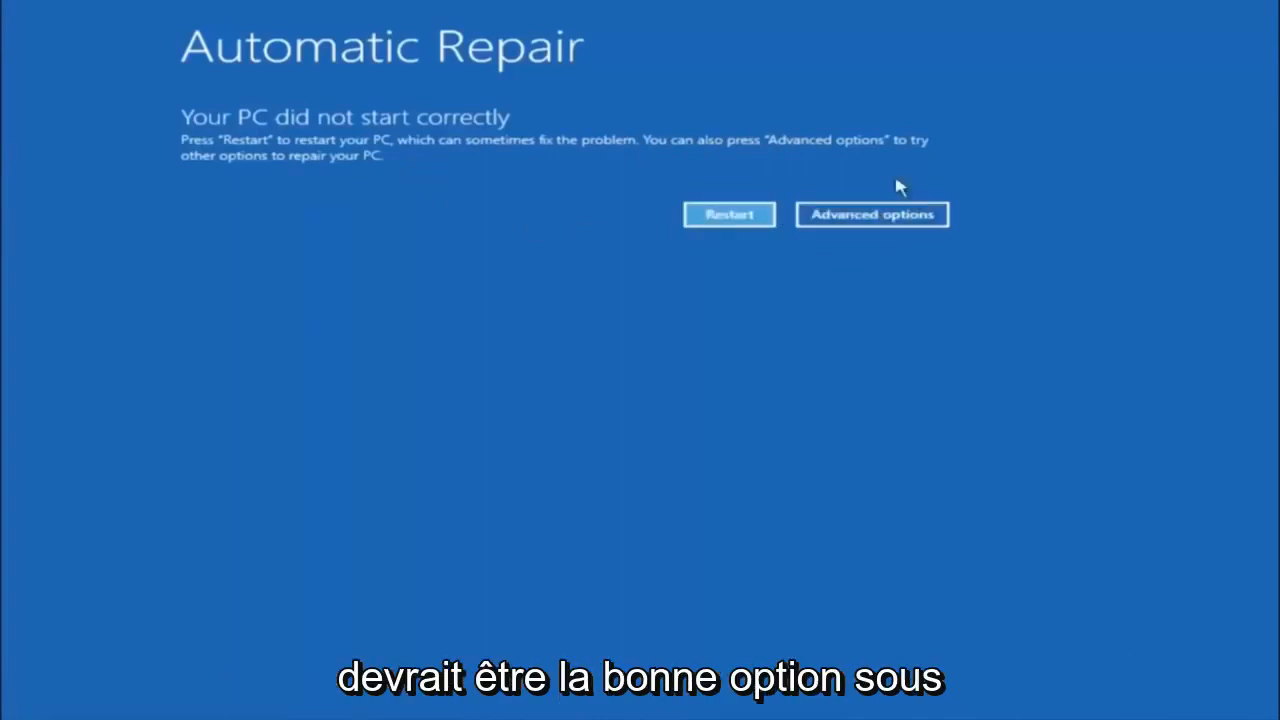
# Open System Restore from the advanced troubleshooting options of the Automatic Repair screen.
pyautogui.click(868, 216)
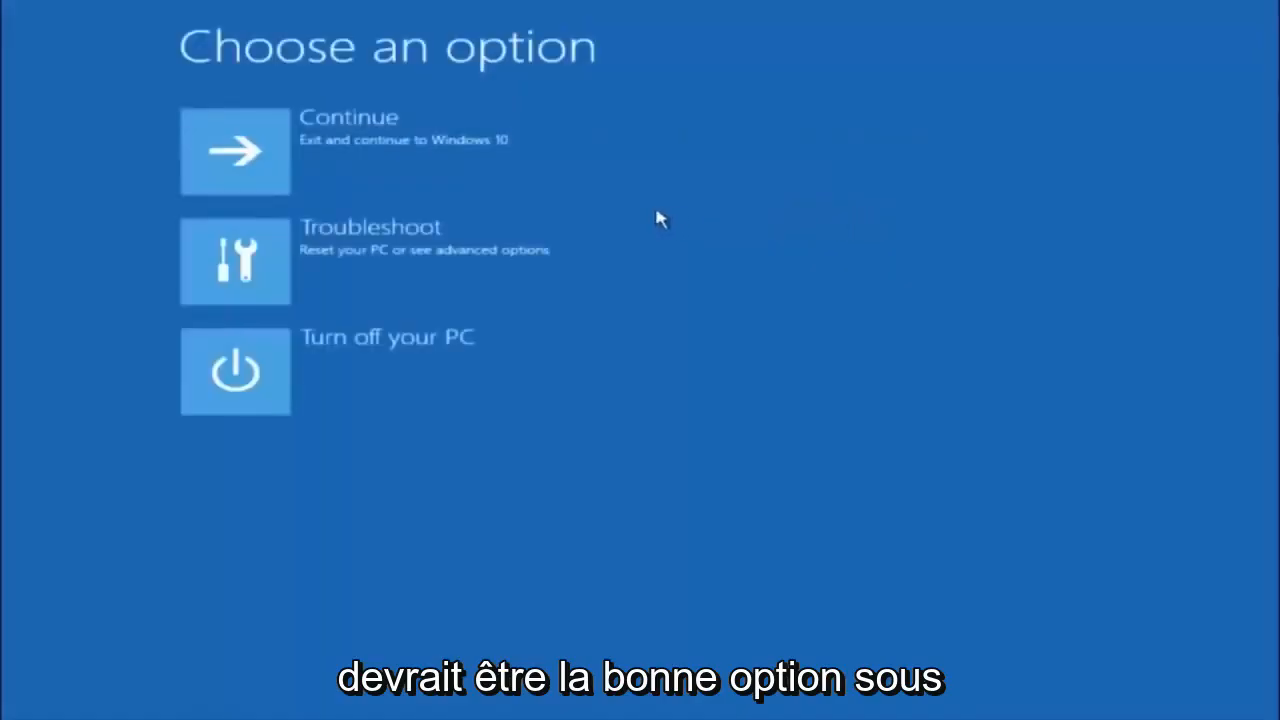
pyautogui.click(272, 261)
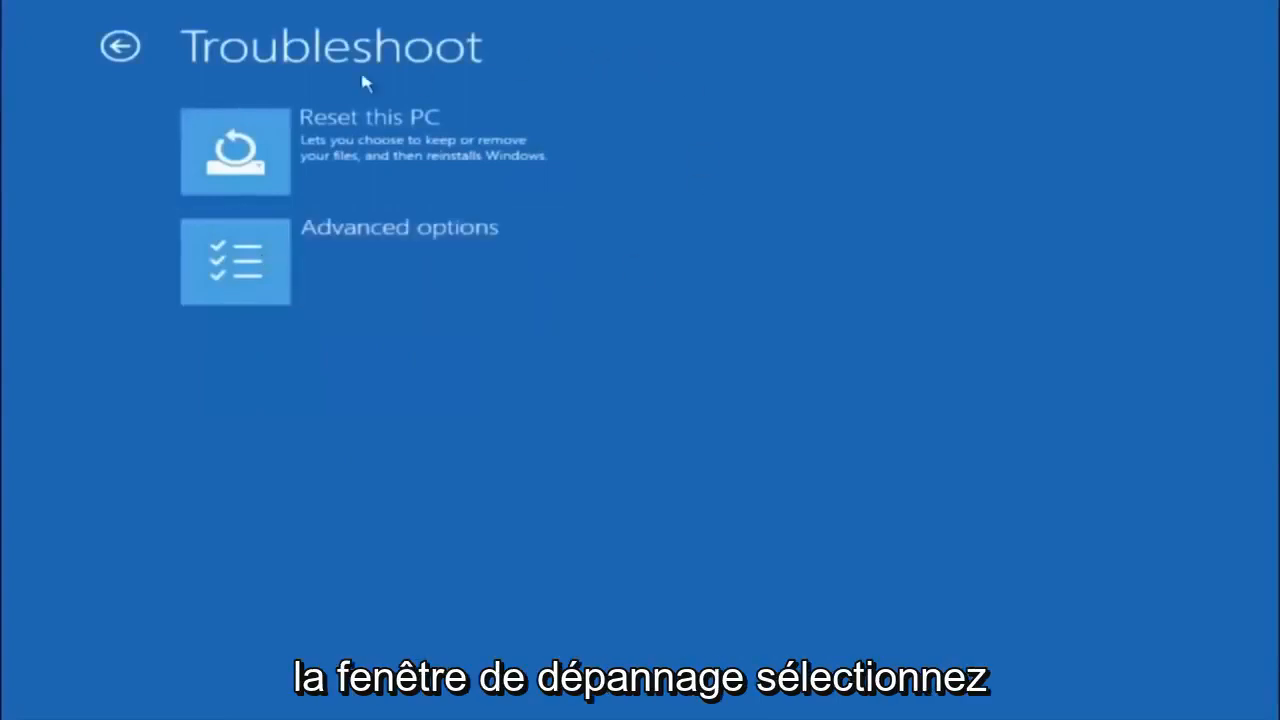
pyautogui.click(288, 270)
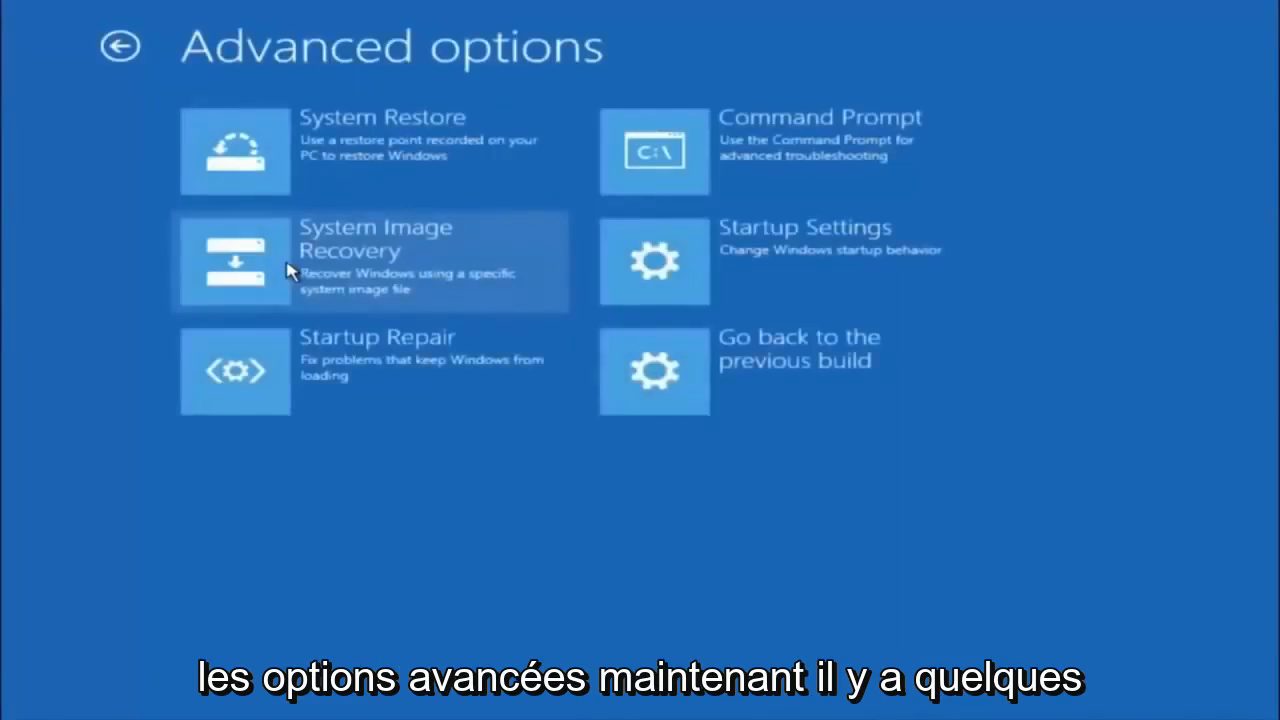
pyautogui.click(313, 157)
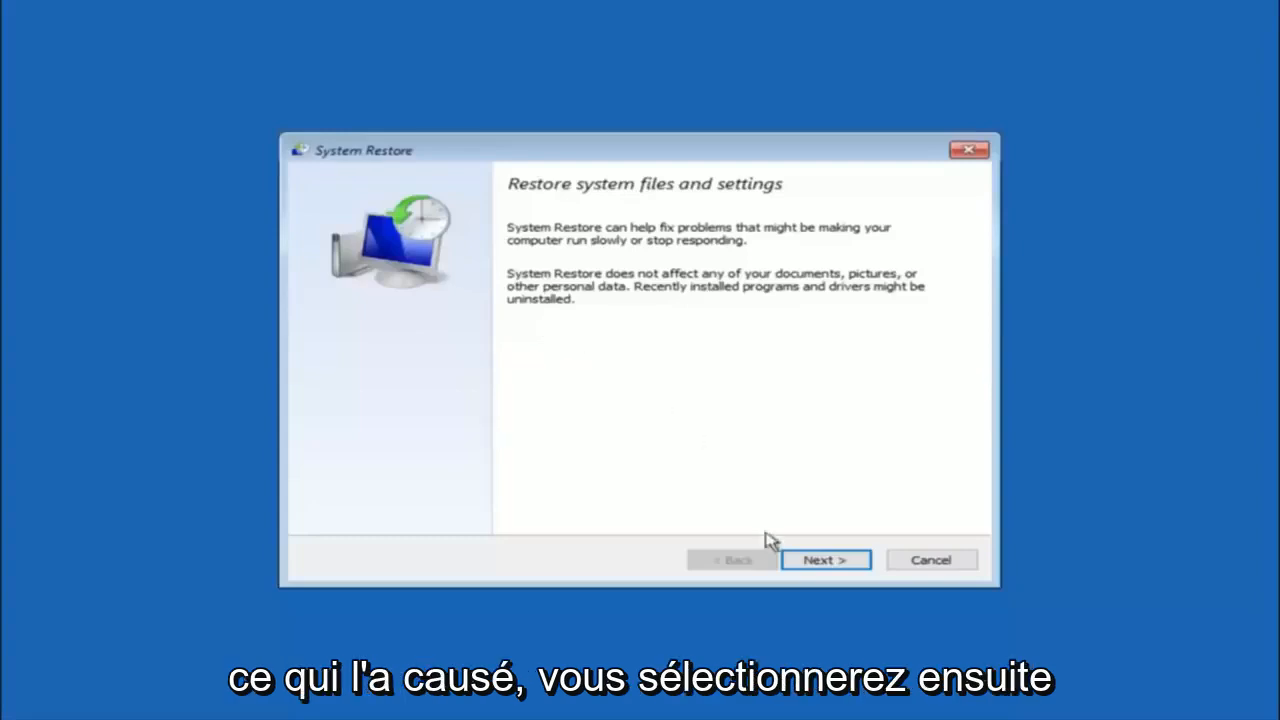
# Restore the system to the manual "before update" restore point of 10/5/2016 1:14:37 PM and restart the computer.
pyautogui.click(825, 564)
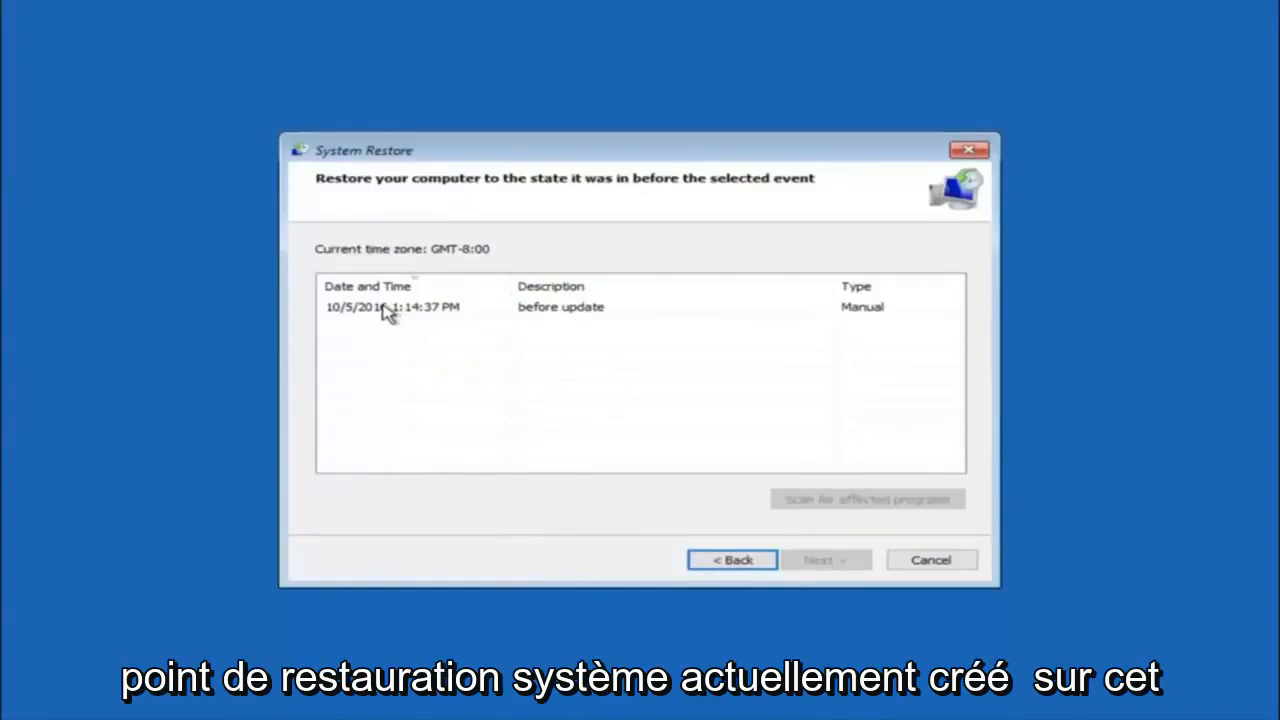
pyautogui.click(374, 310)
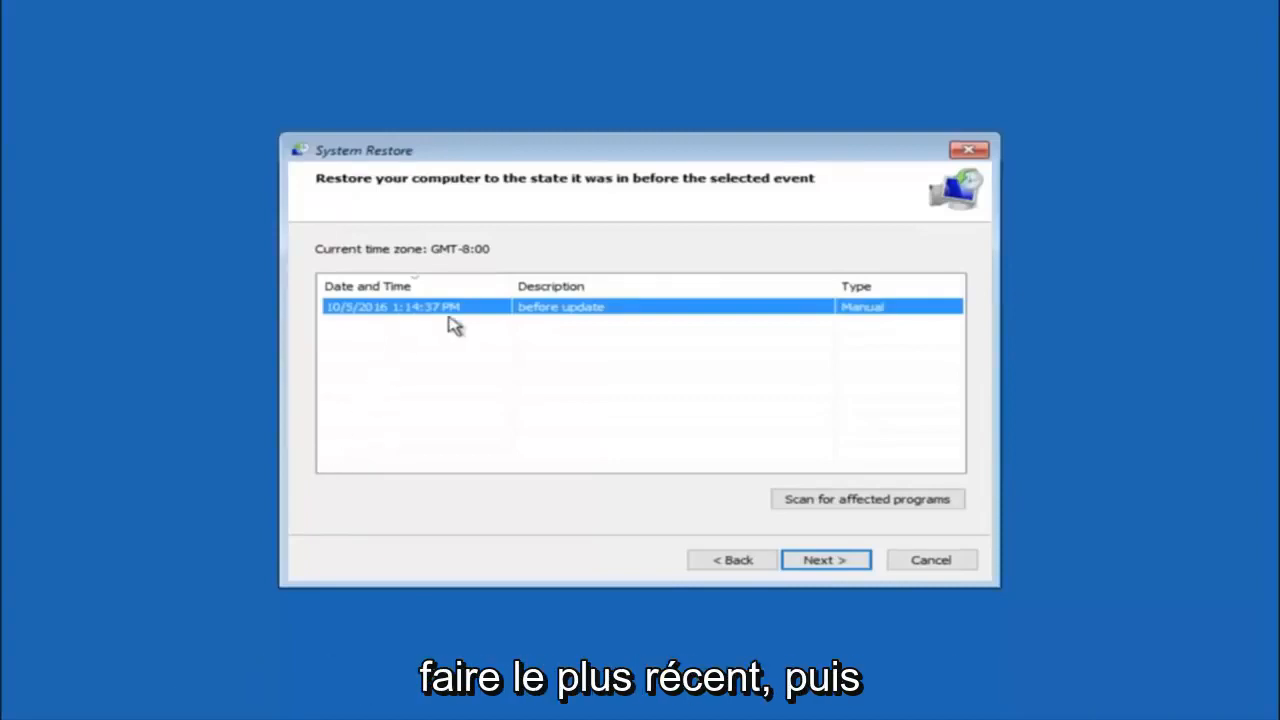
pyautogui.click(824, 563)
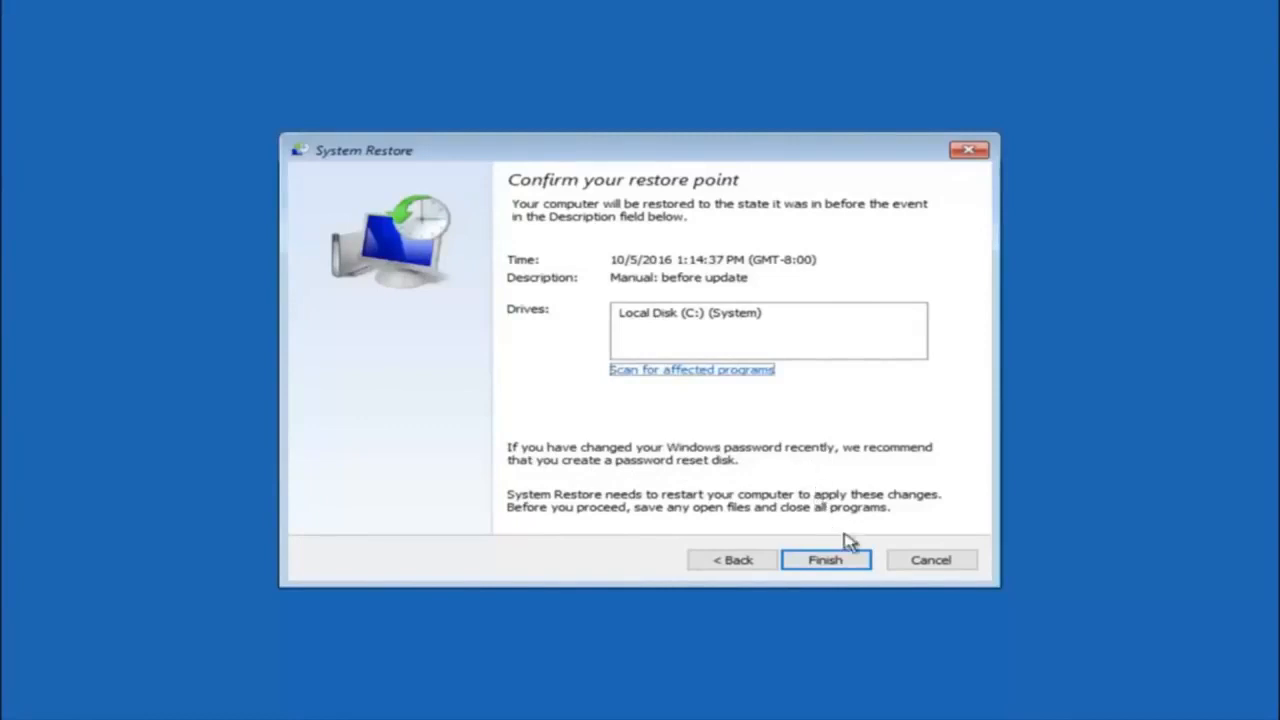
pyautogui.click(826, 566)
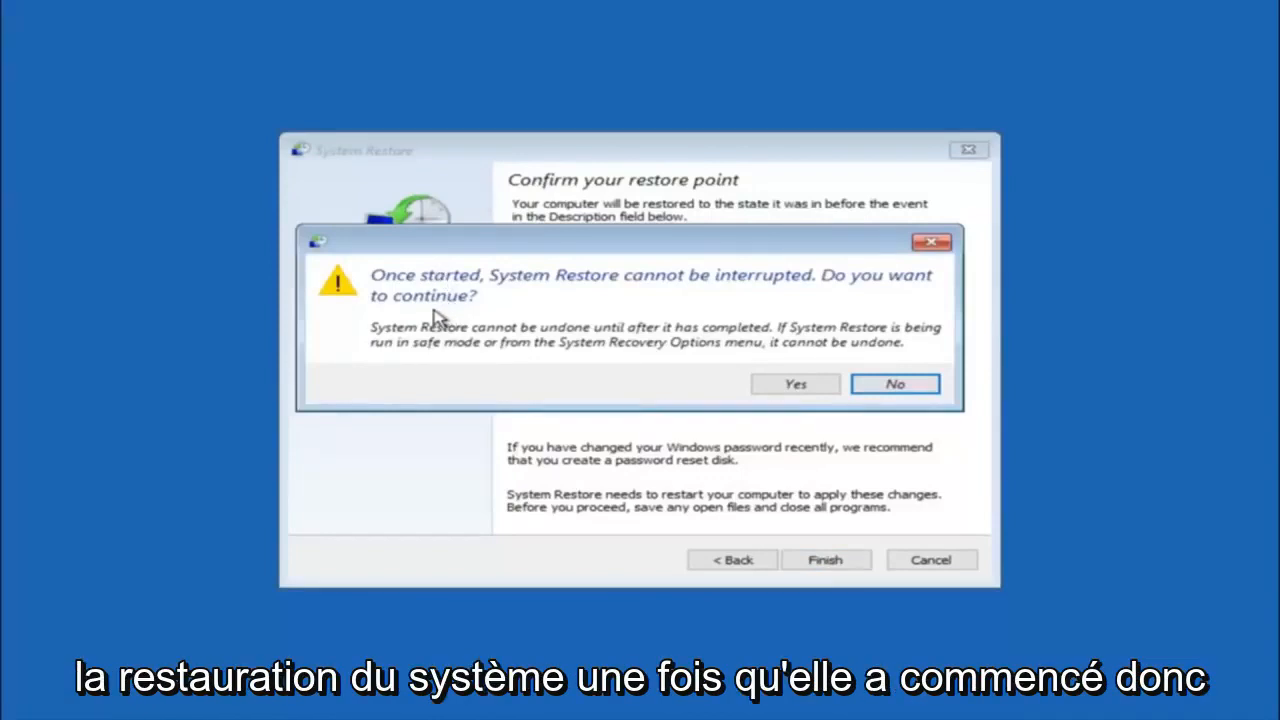
pyautogui.click(790, 390)
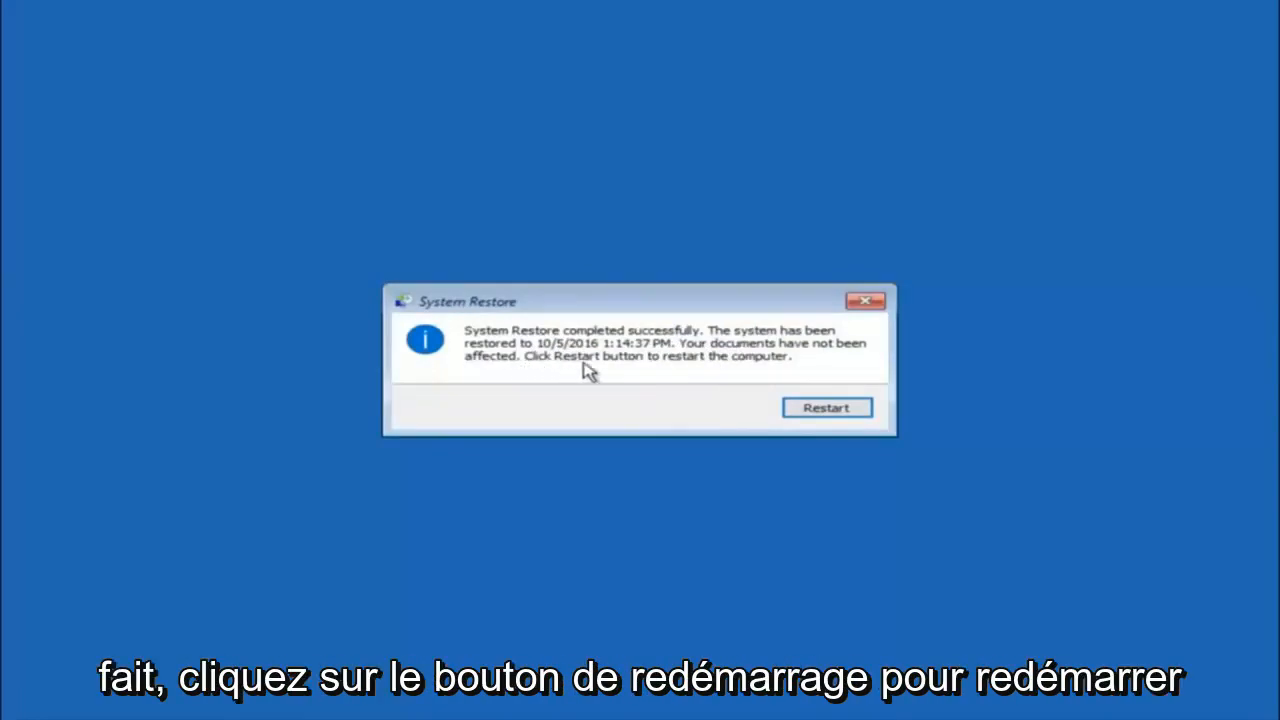
pyautogui.click(813, 414)
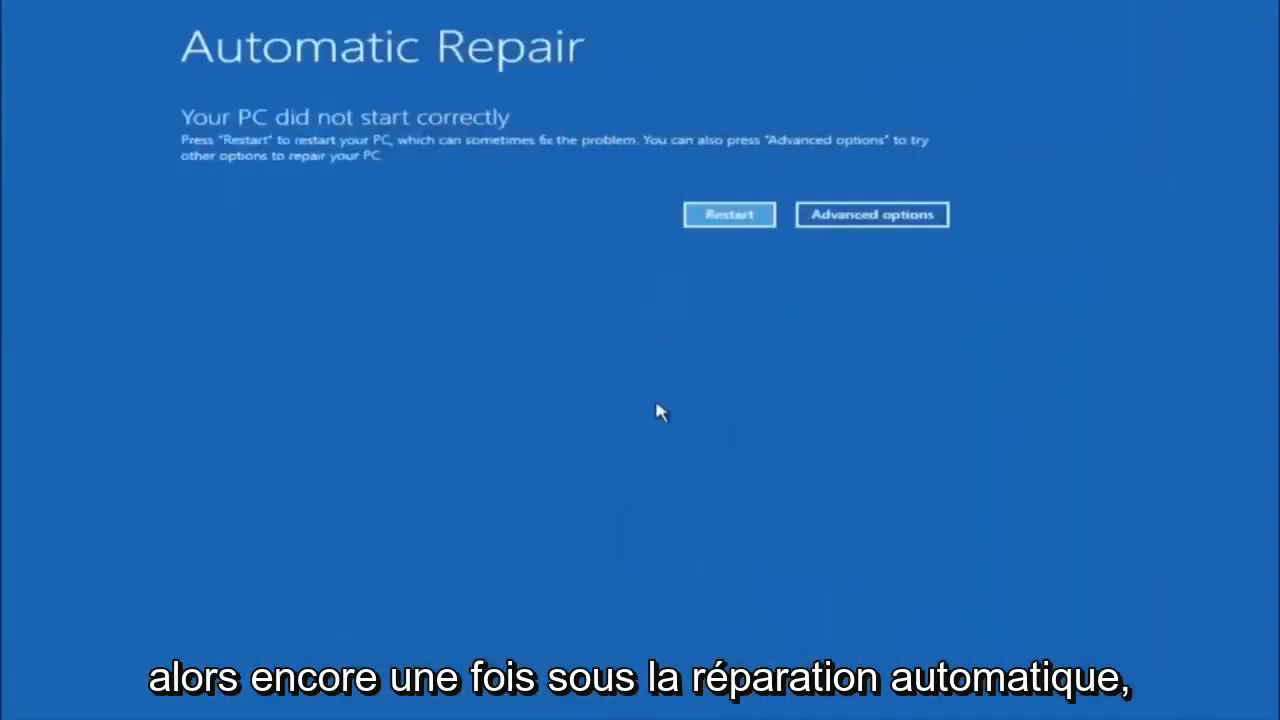
# Run Startup Repair from the advanced troubleshooting options.
pyautogui.click(840, 214)
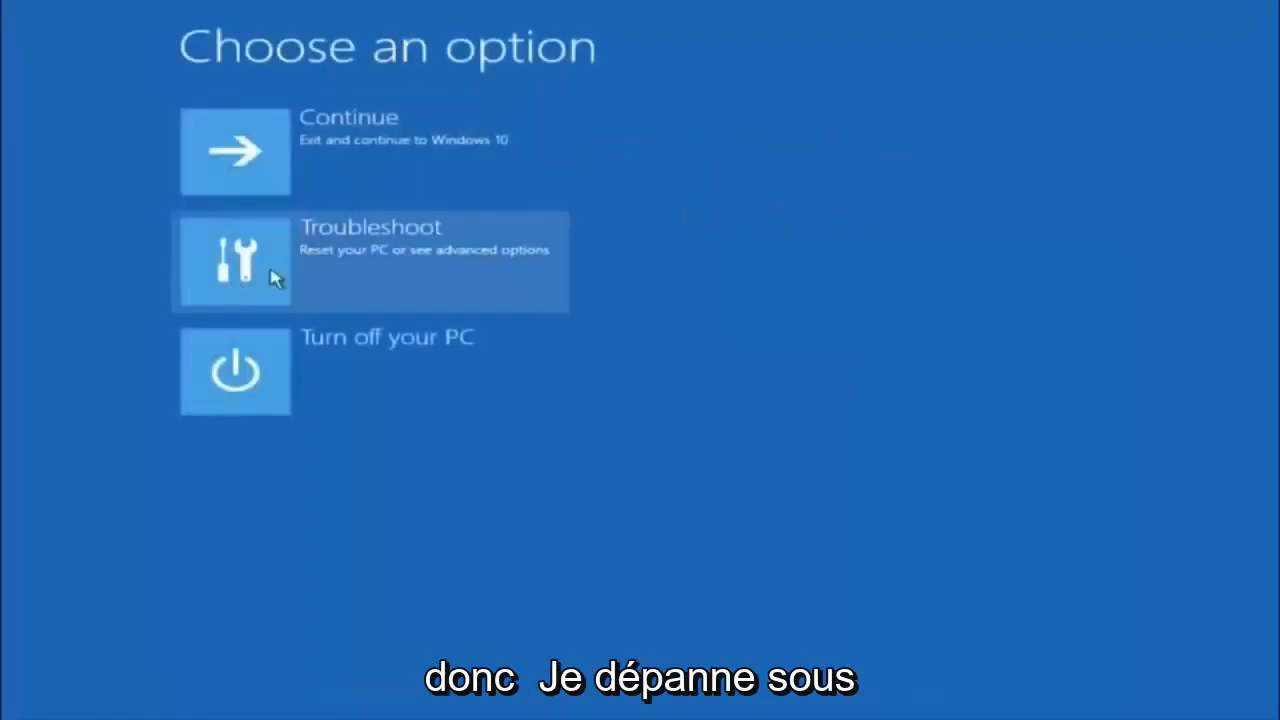
pyautogui.click(352, 256)
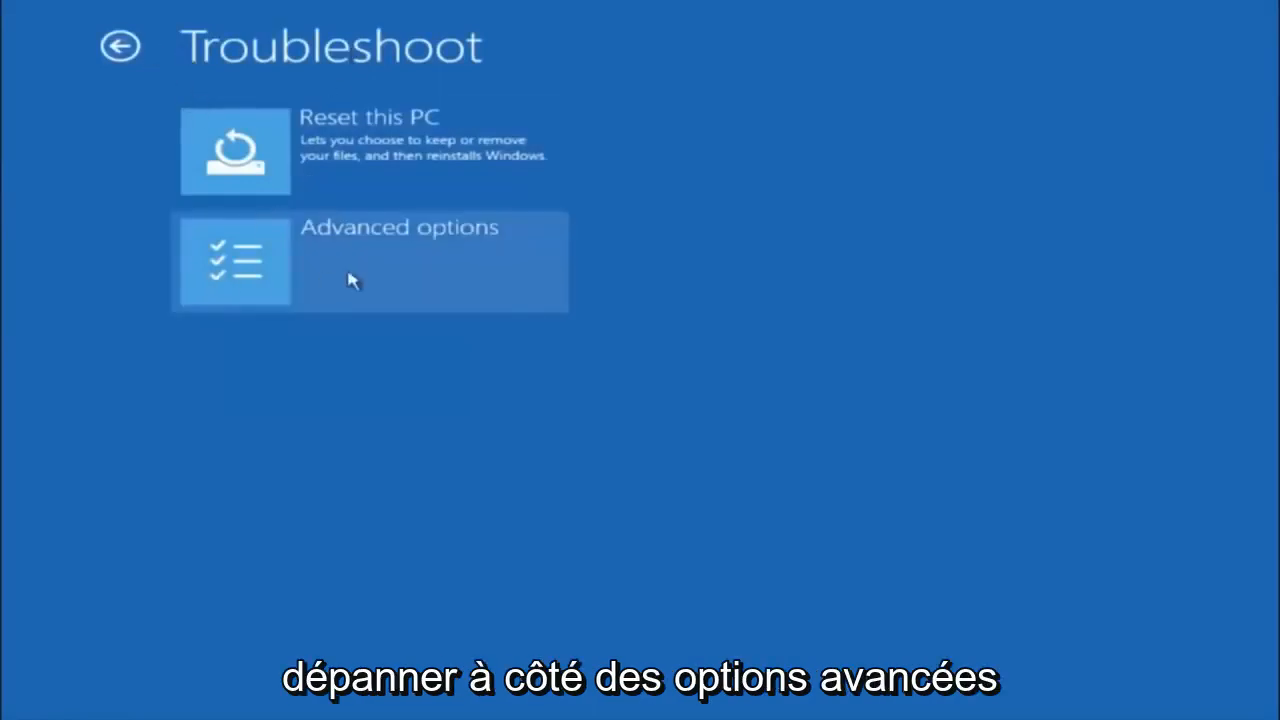
pyautogui.click(318, 280)
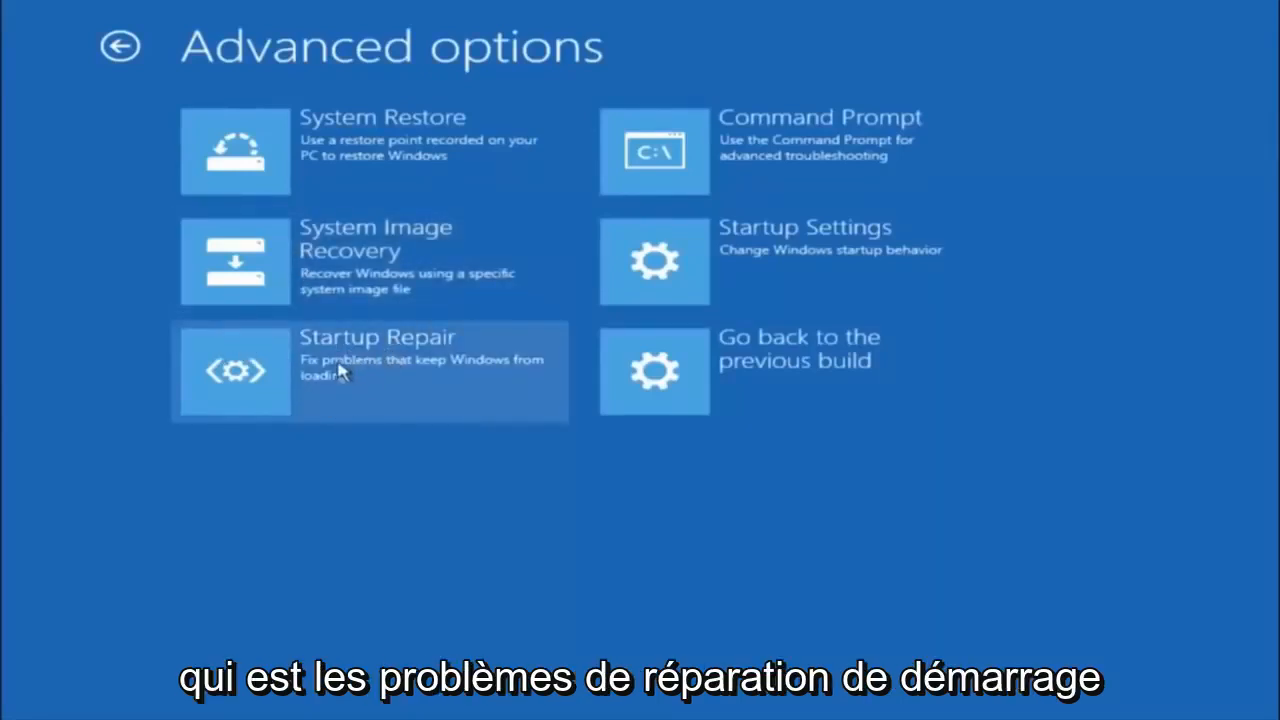
pyautogui.click(250, 372)
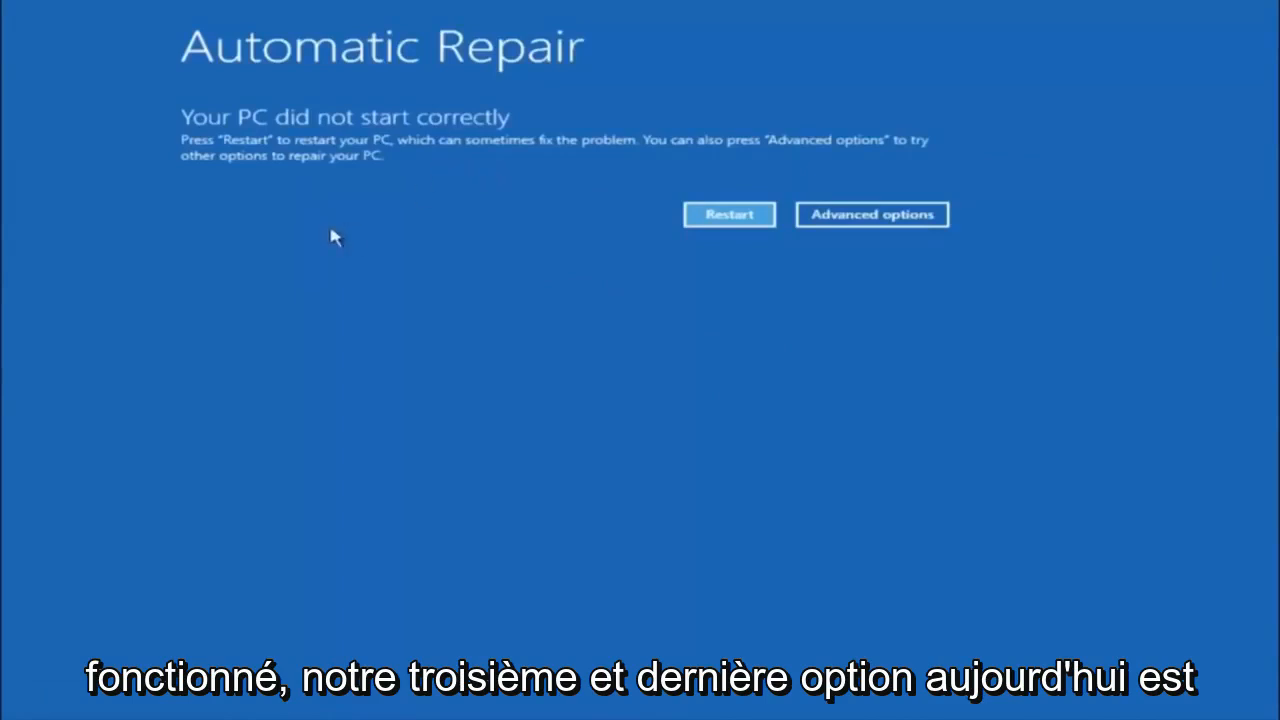
# Open Command Prompt from the advanced troubleshooting options.
pyautogui.click(857, 215)
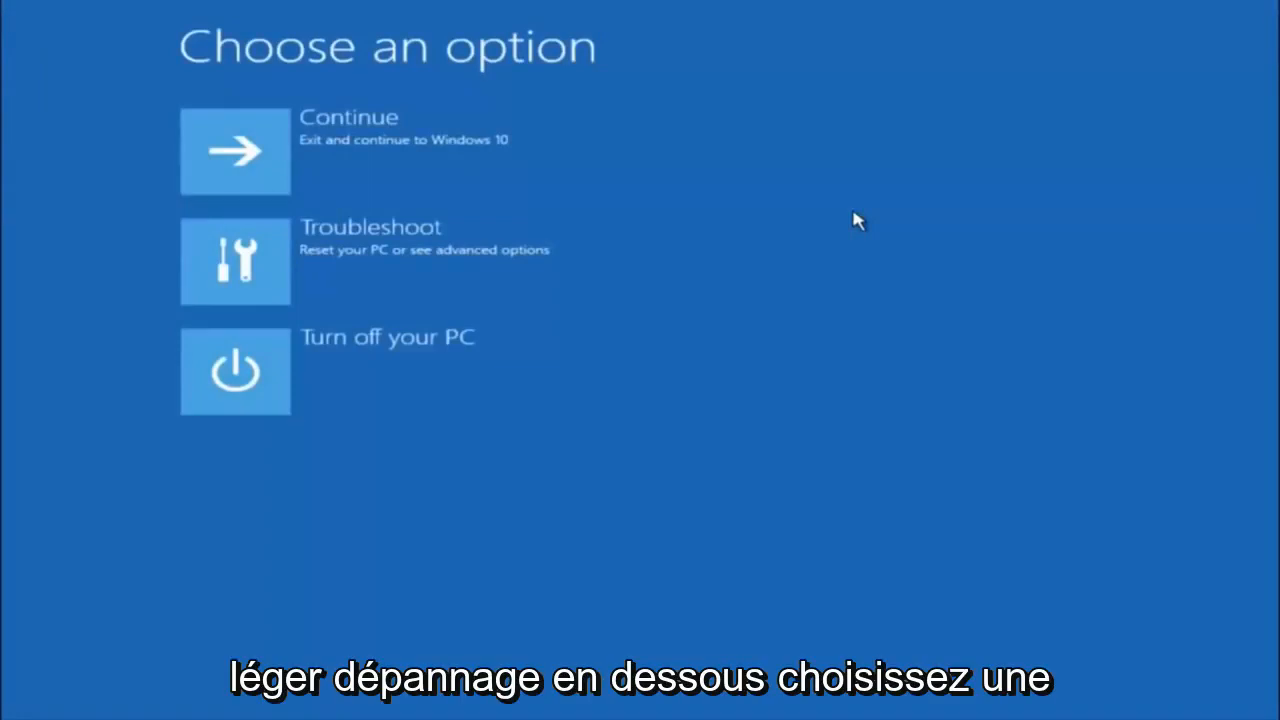
pyautogui.click(248, 272)
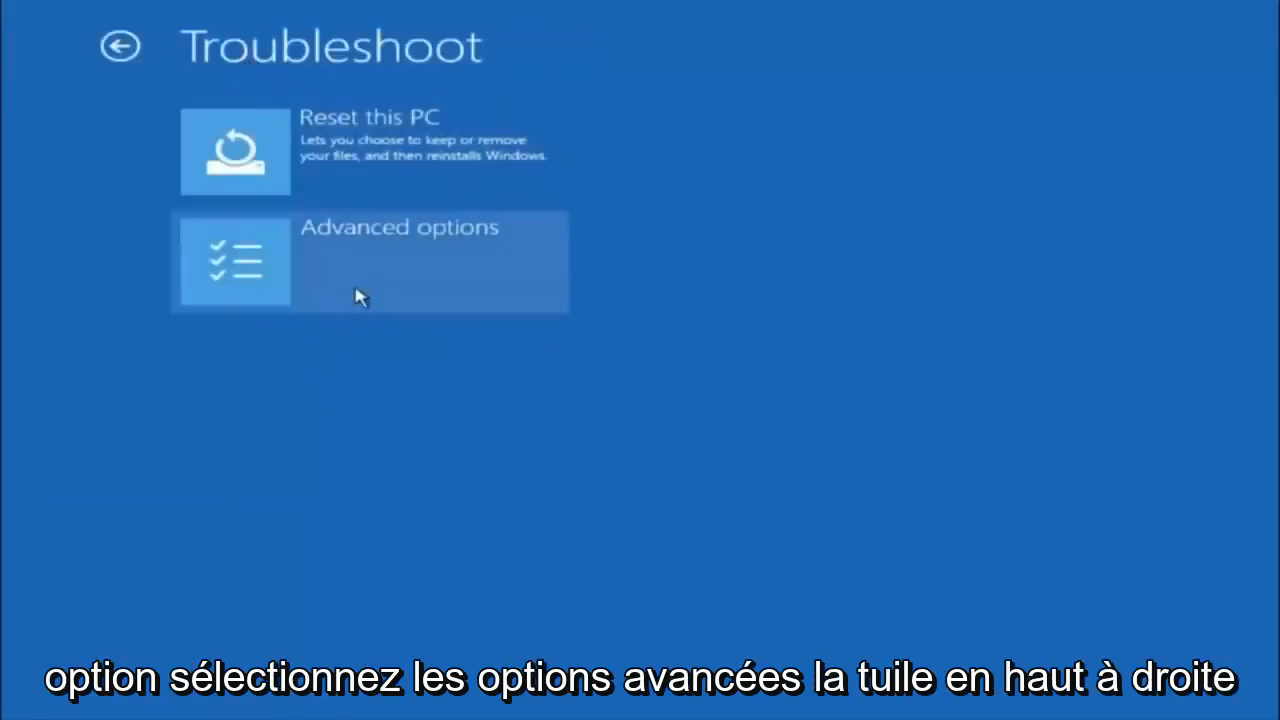
pyautogui.click(346, 252)
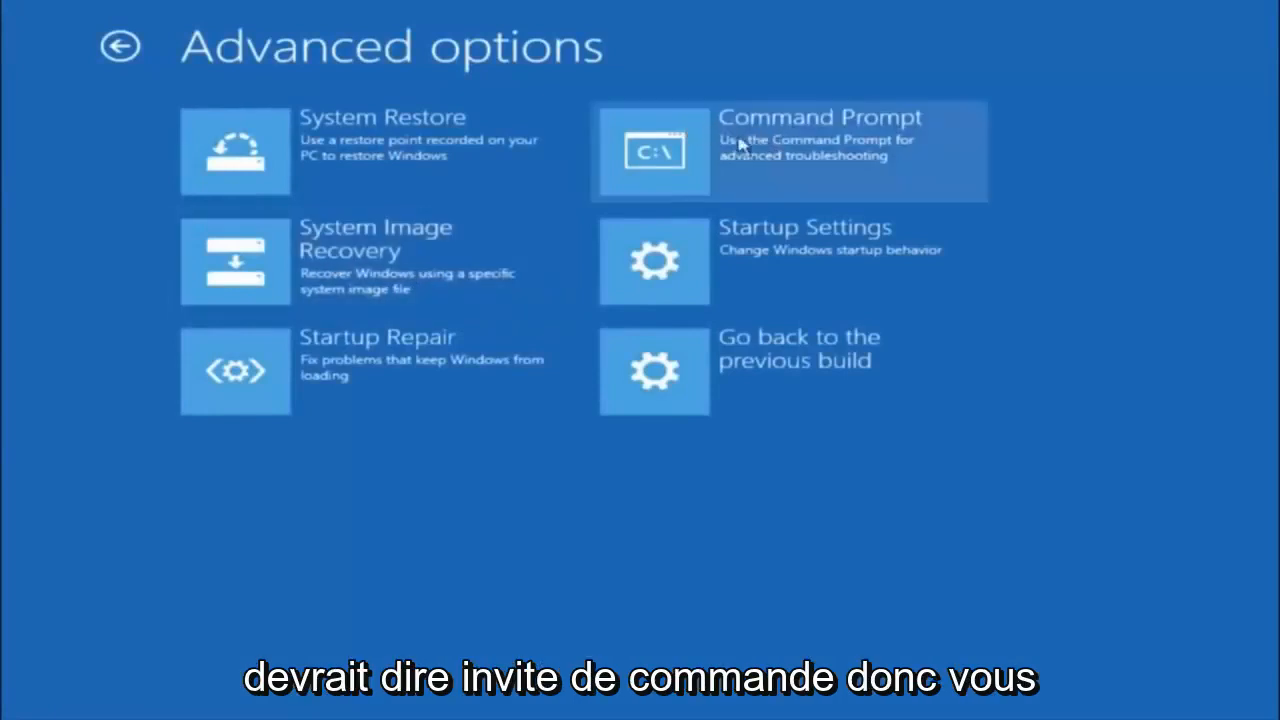
pyautogui.click(757, 164)
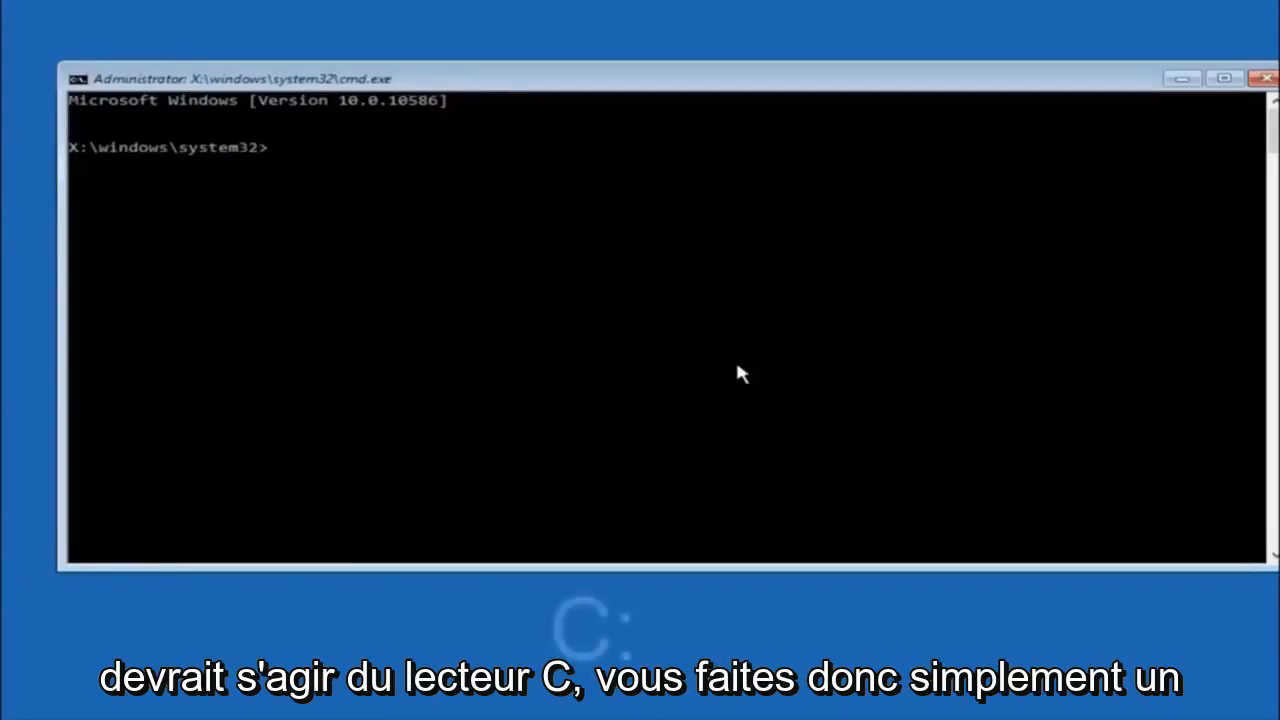
# Switch the command line to the C: drive and list its directory contents with dir.
pyautogui.write('c:')
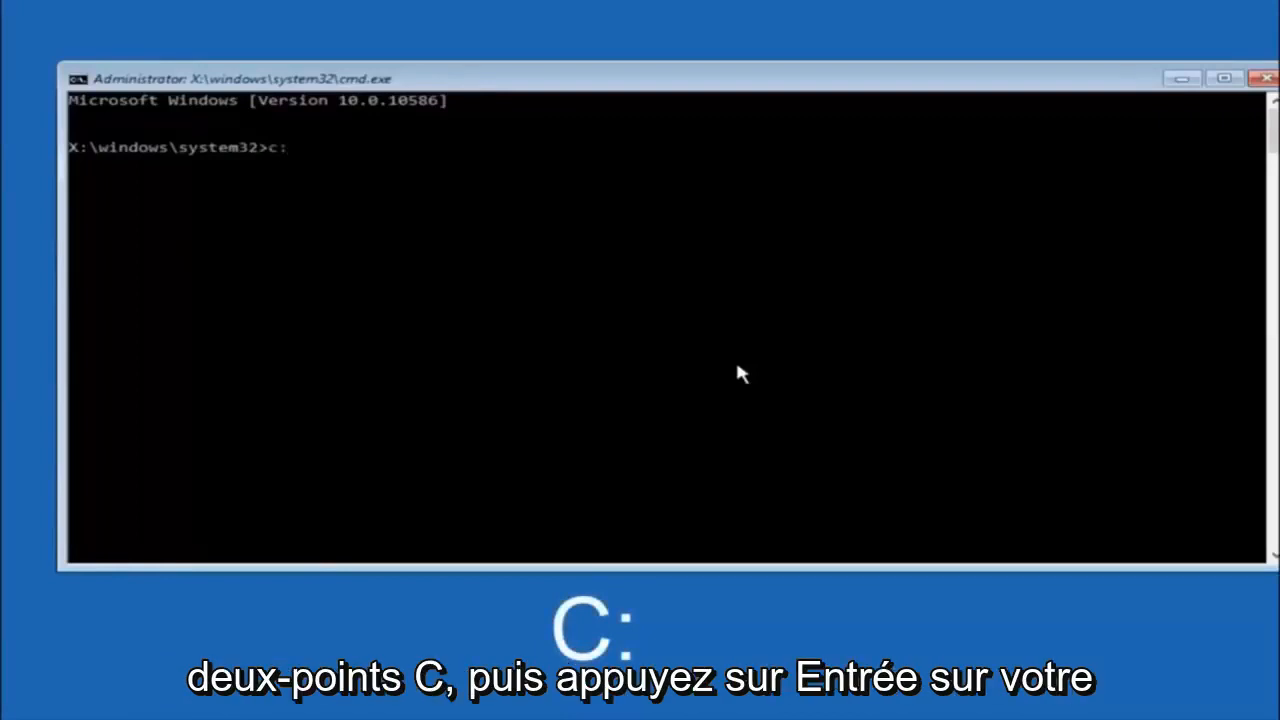
pyautogui.press('Return')
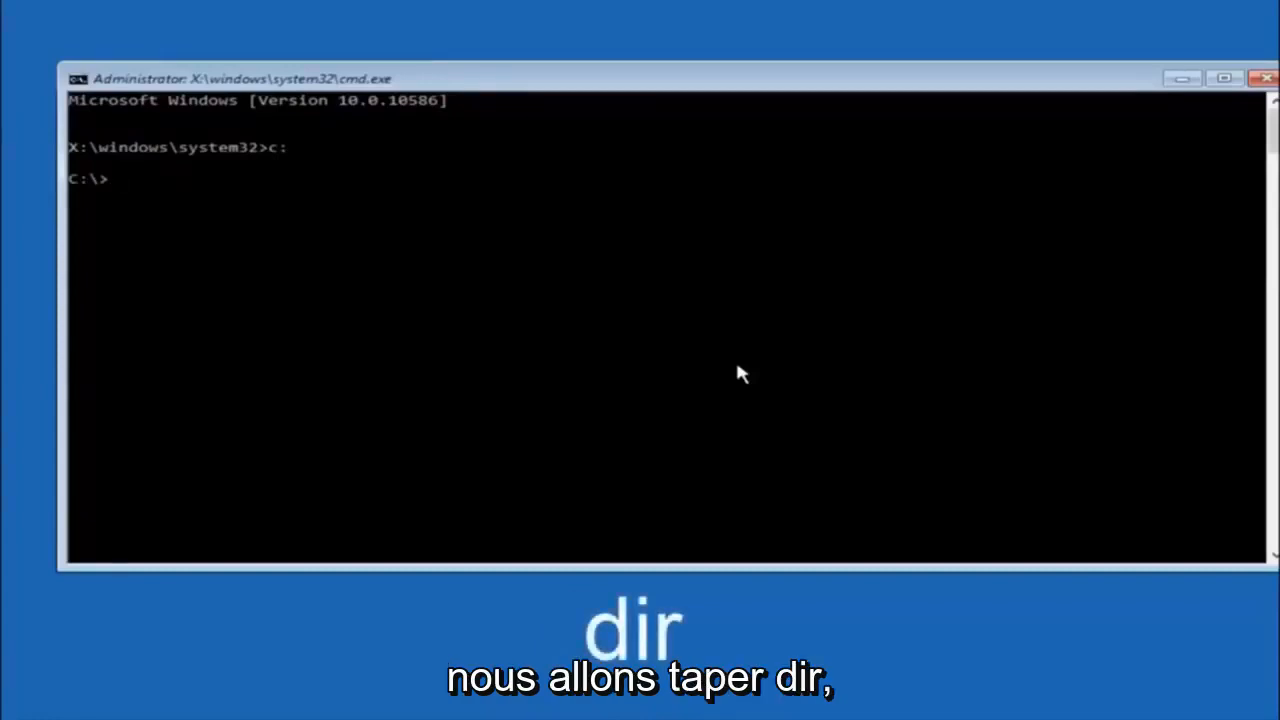
pyautogui.write('dir')
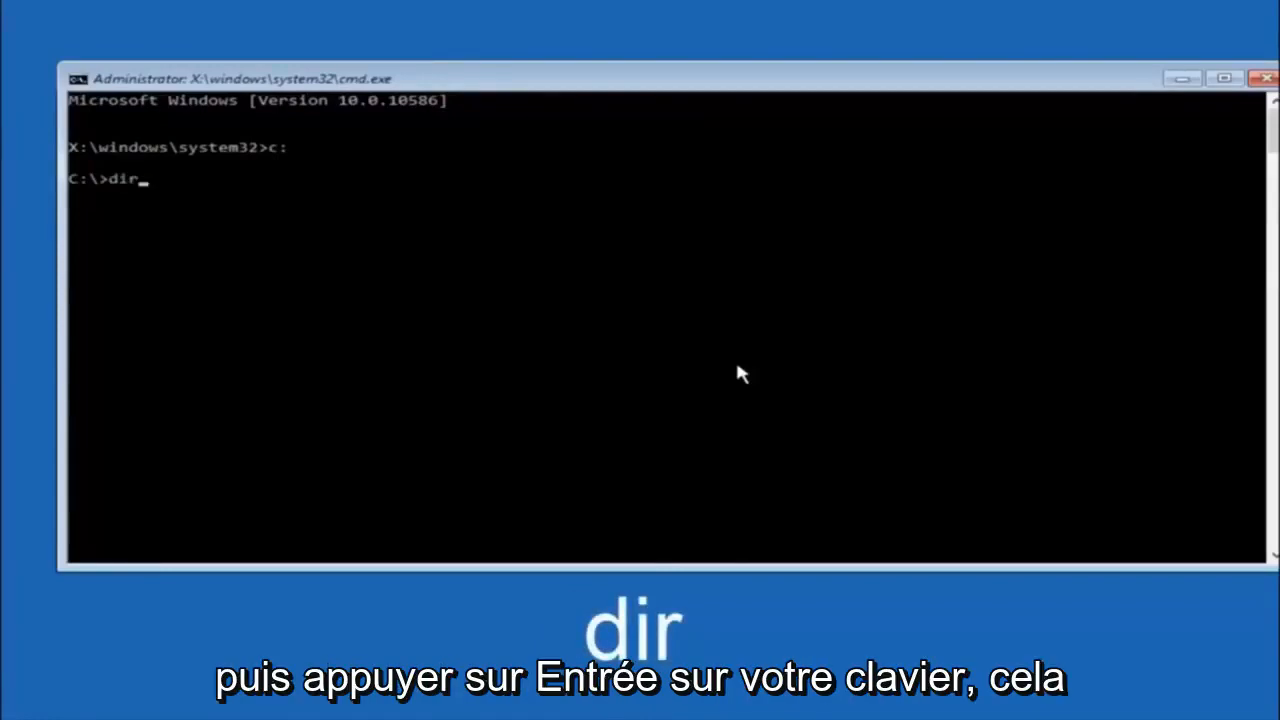
pyautogui.press('Return')
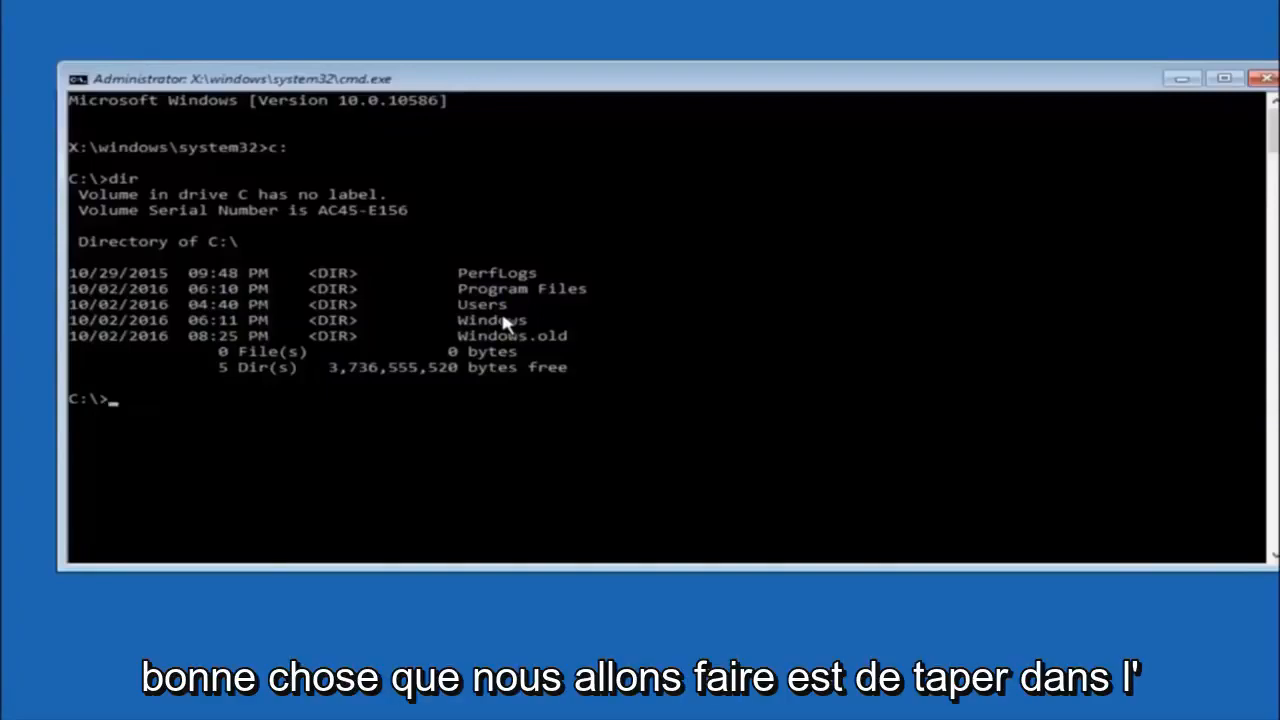
# Change to the regback folder inside C:\Windows\System32\config and list its contents with dir.
pyautogui.write('cd')
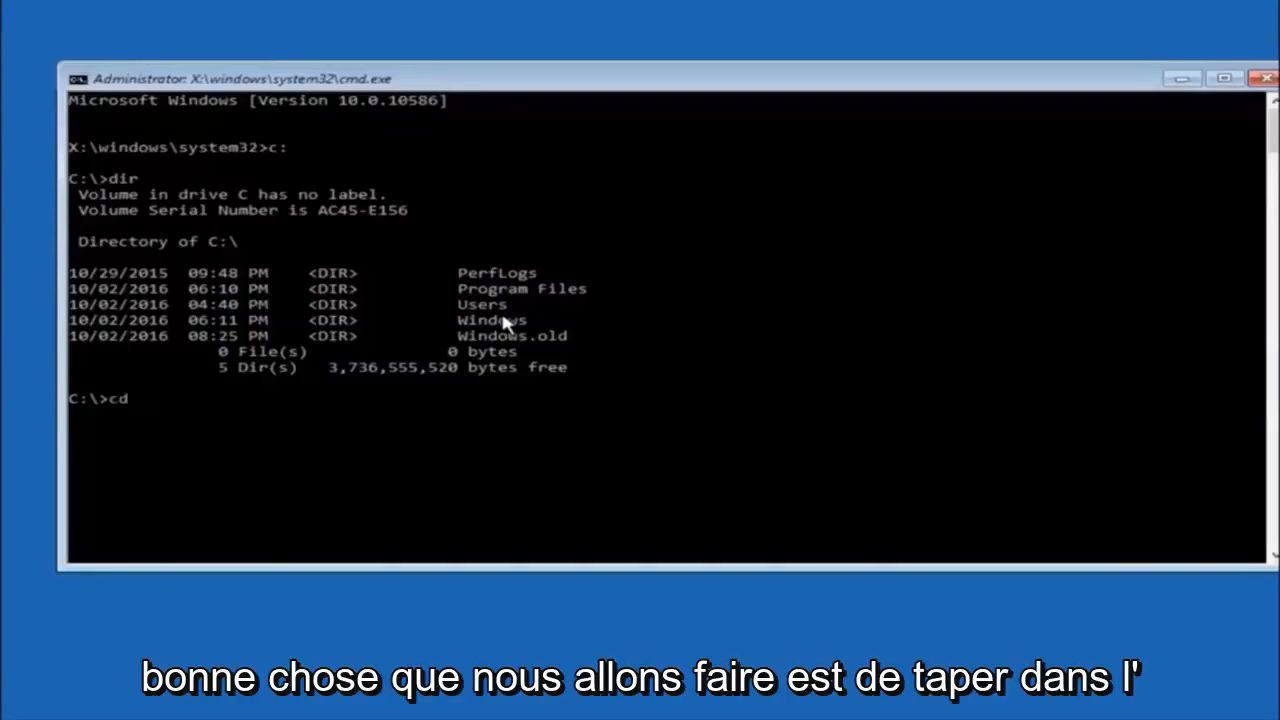
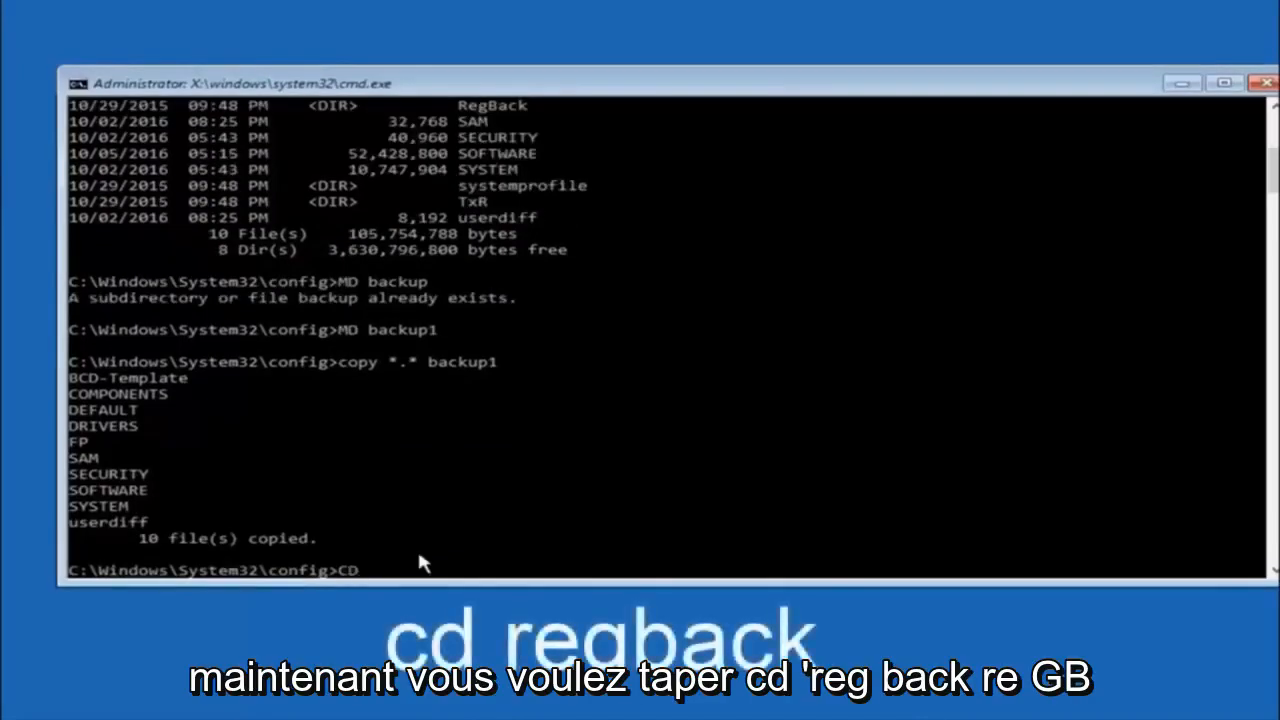
pyautogui.write('regback')
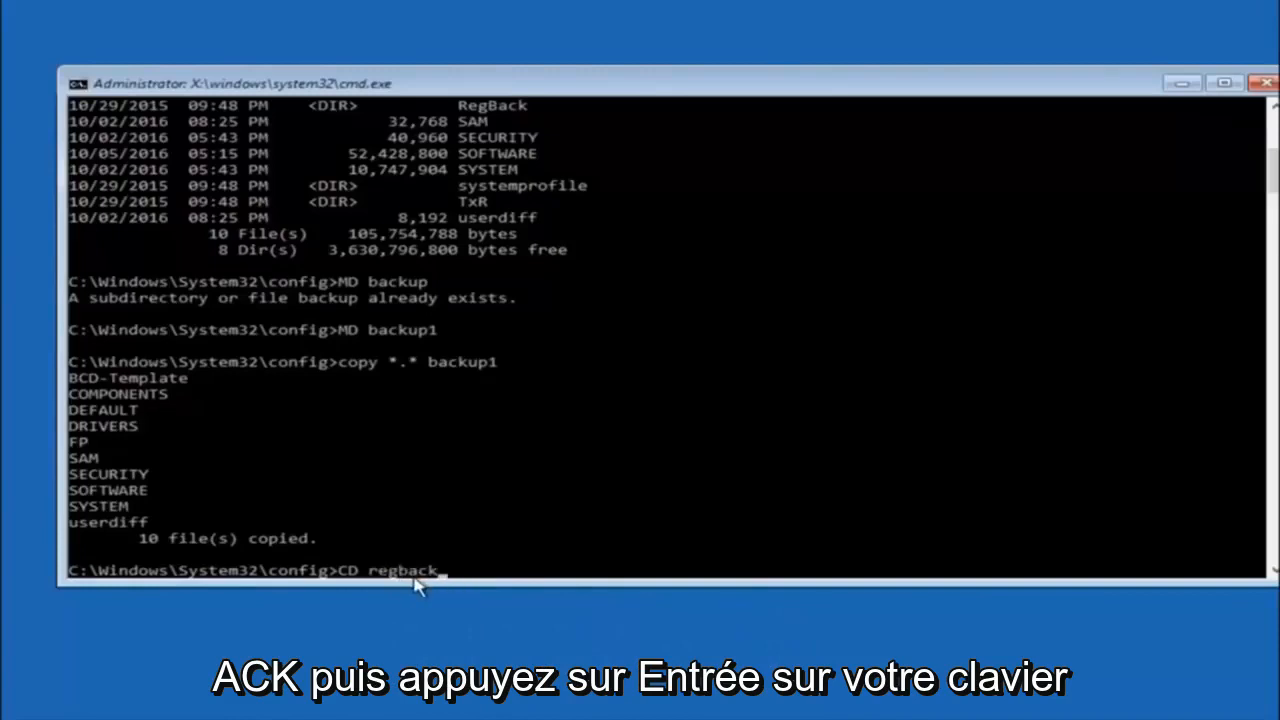
pyautogui.press('Return')
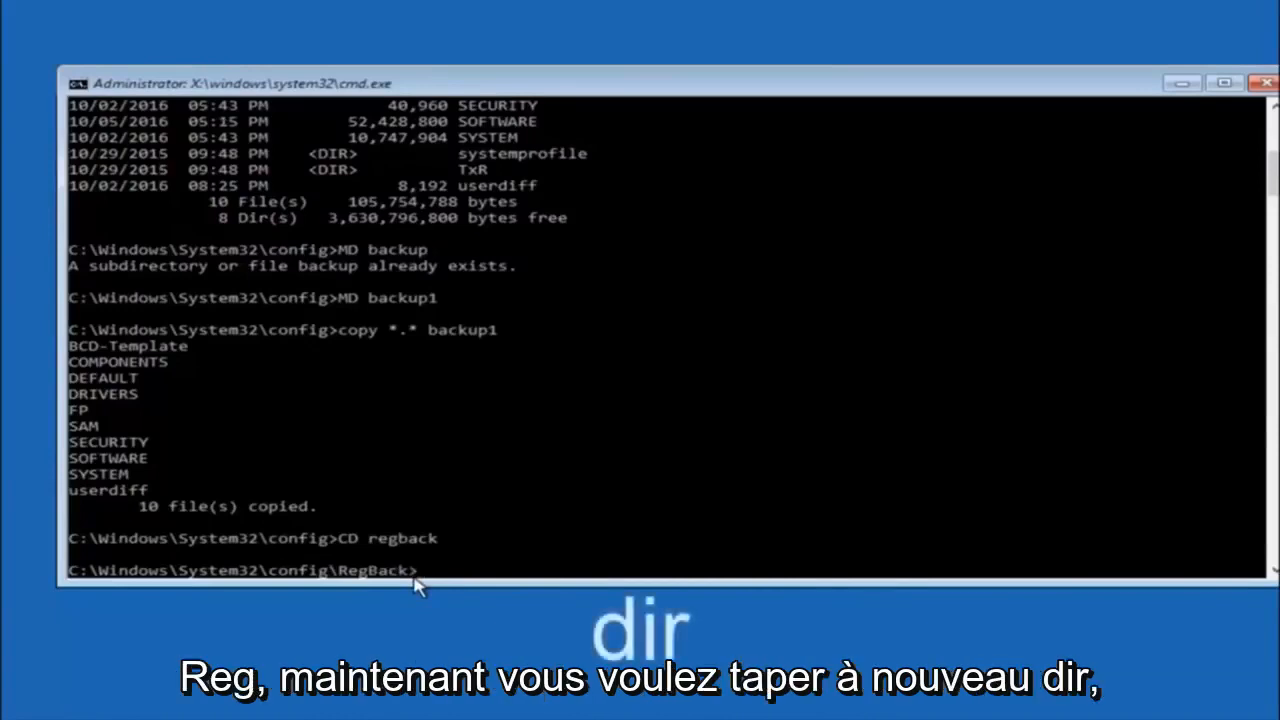
pyautogui.write('dir')
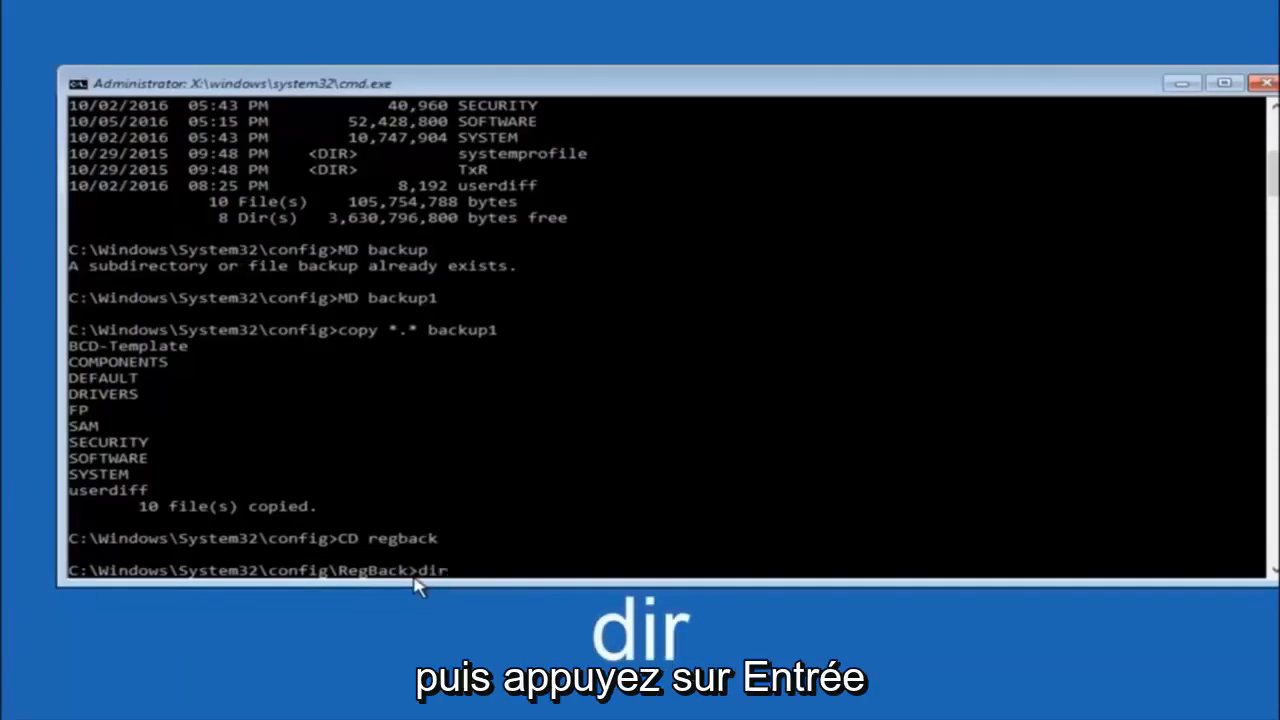
pyautogui.press('Return')
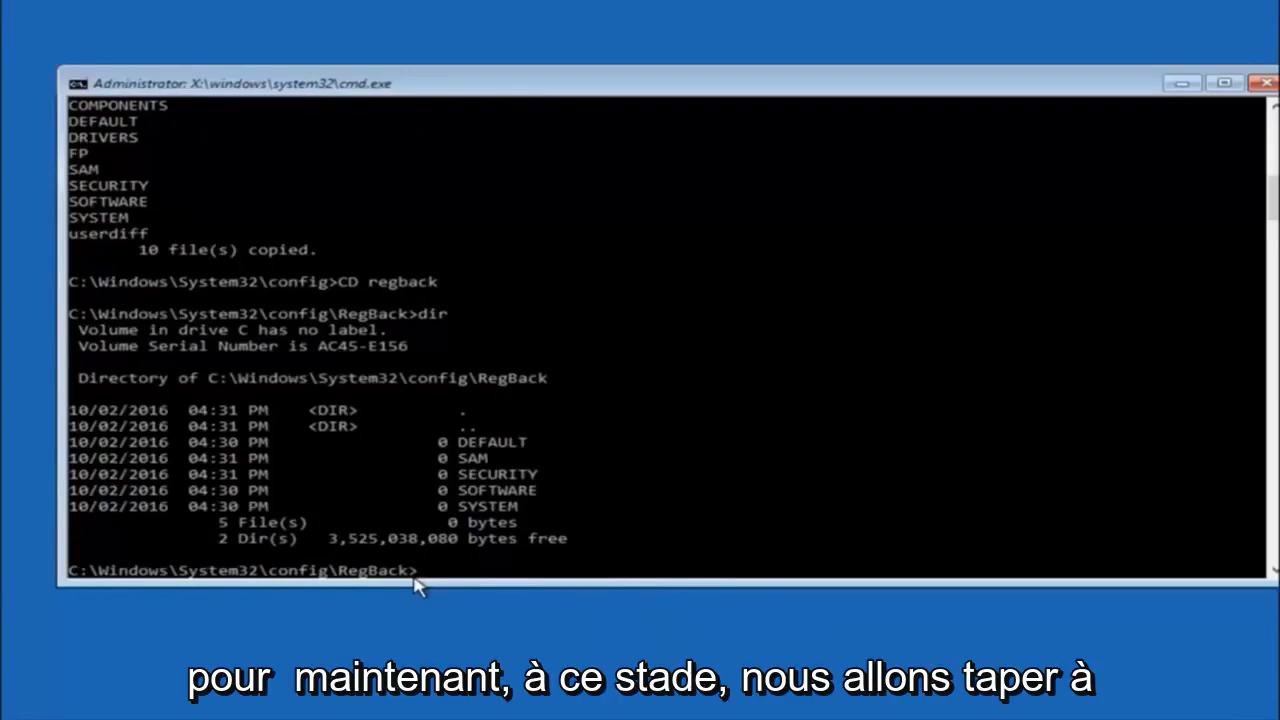
# Copy all RegBack files to the parent config folder with copy *.* .., overwriting all existing files, and close the command window.
pyautogui.write('copy *.*')
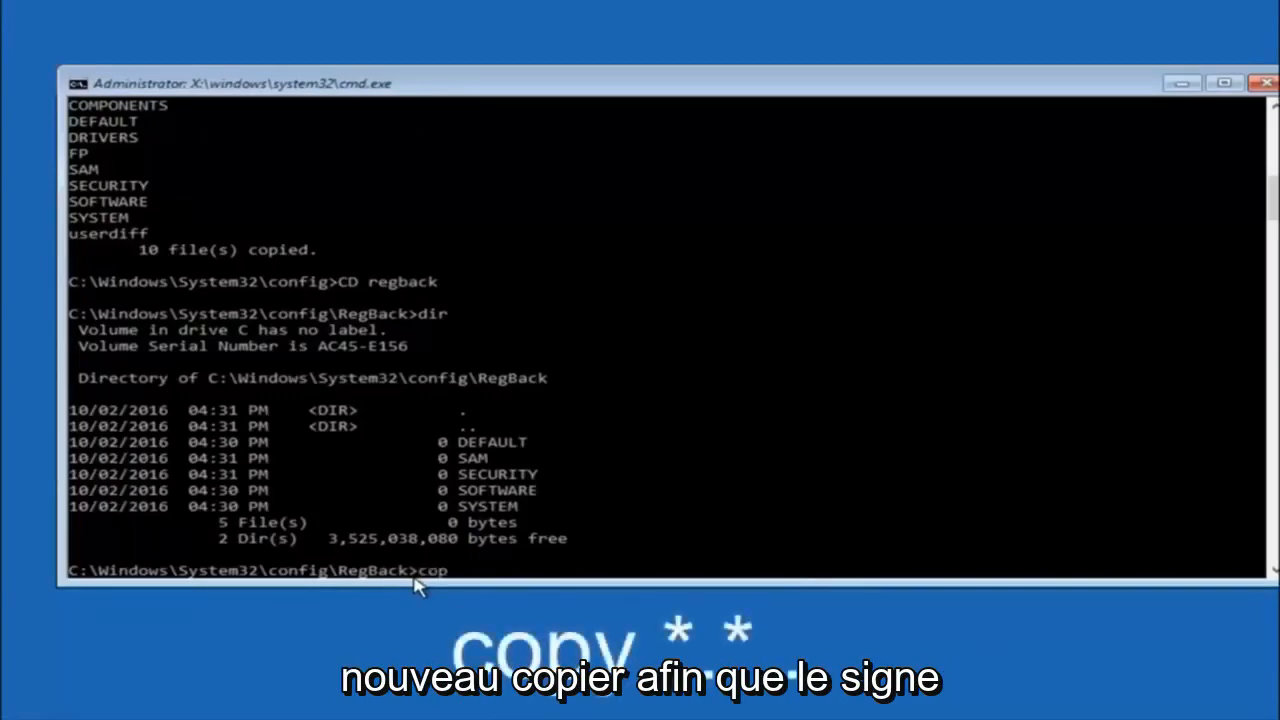
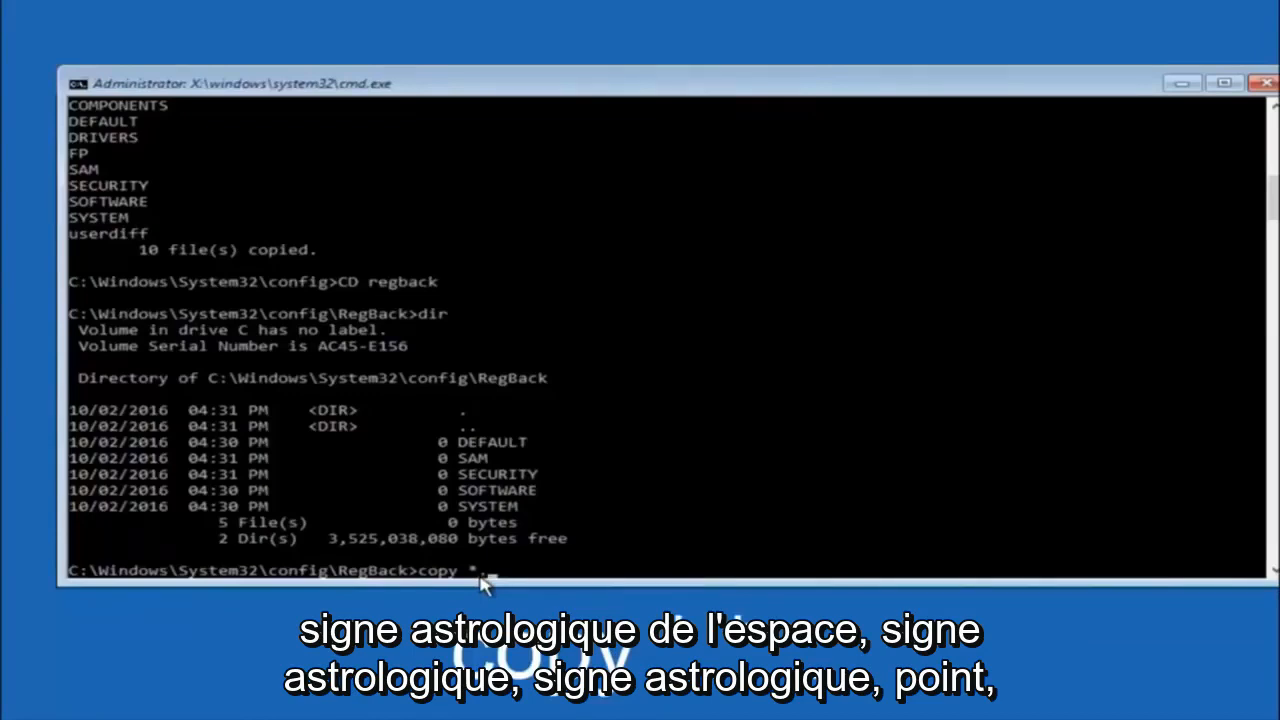
pyautogui.write('*')
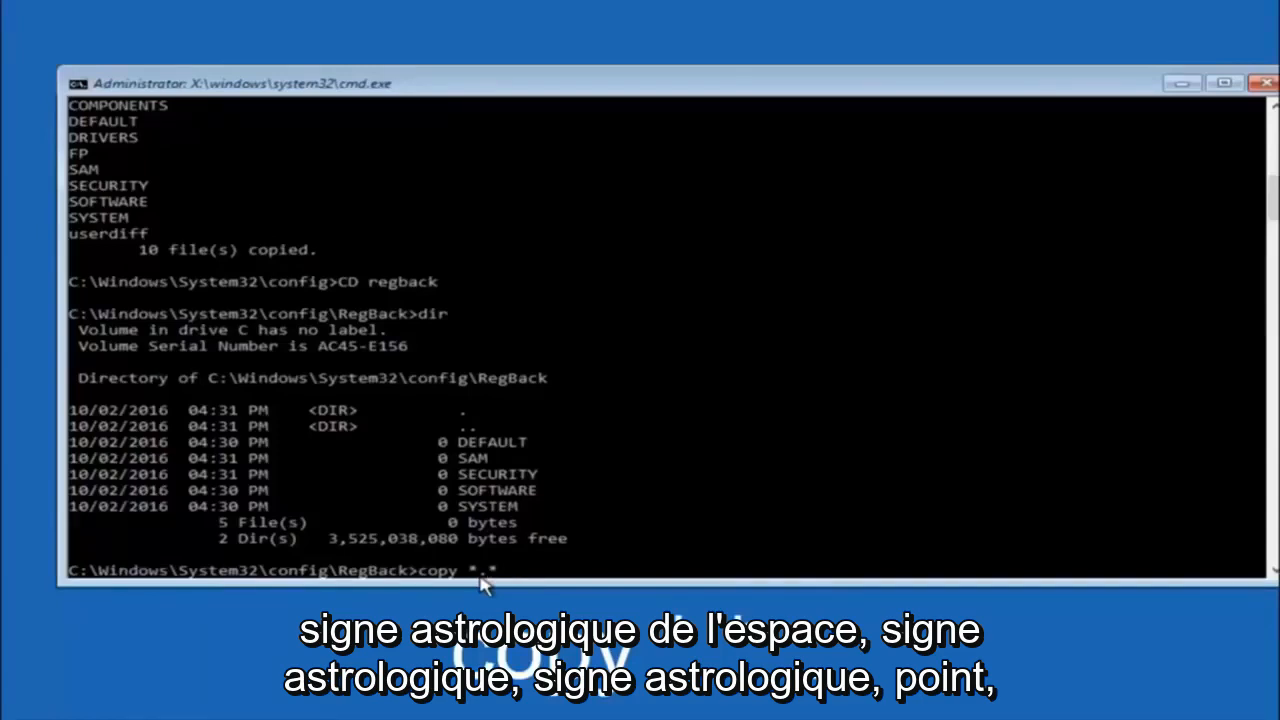
pyautogui.write('..')
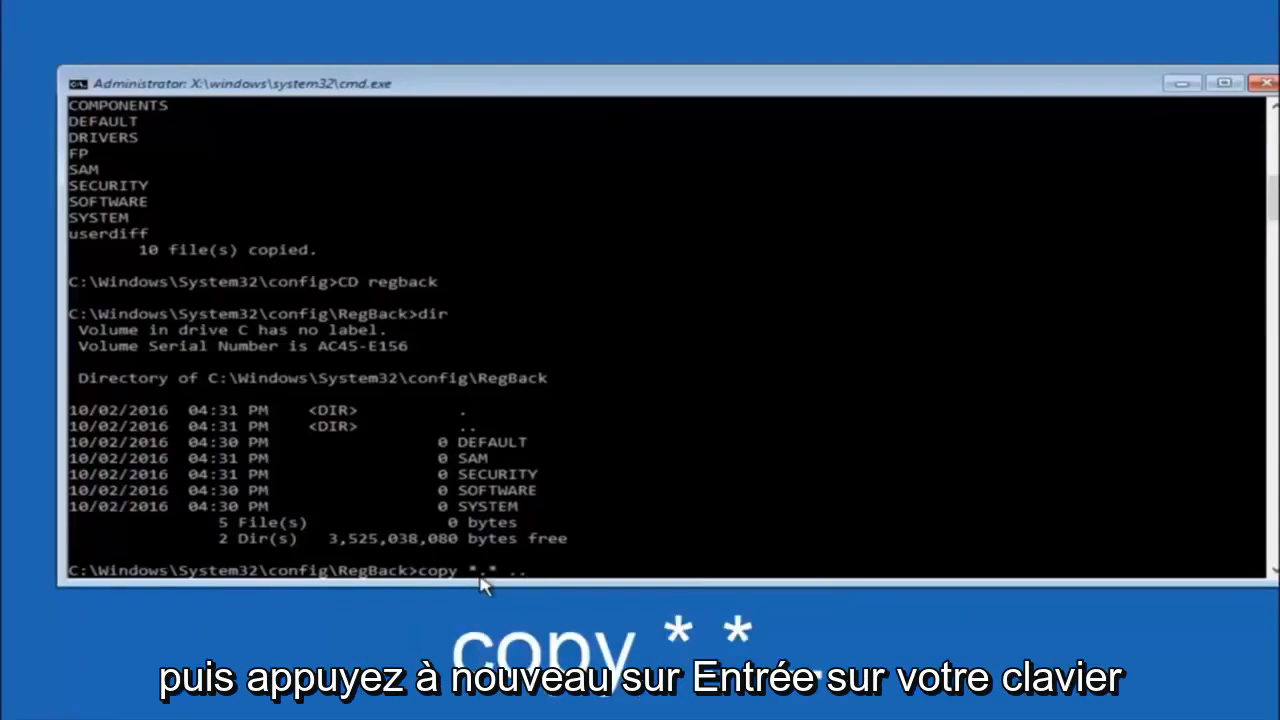
pyautogui.press('Return')
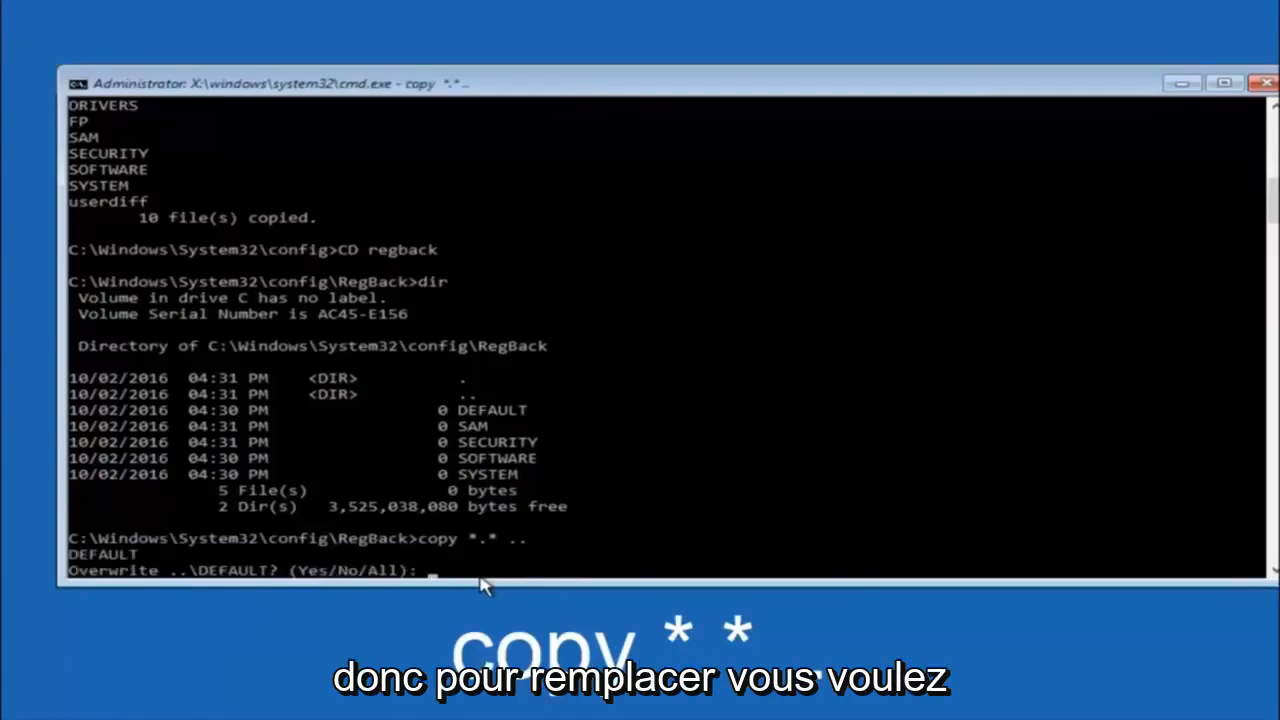
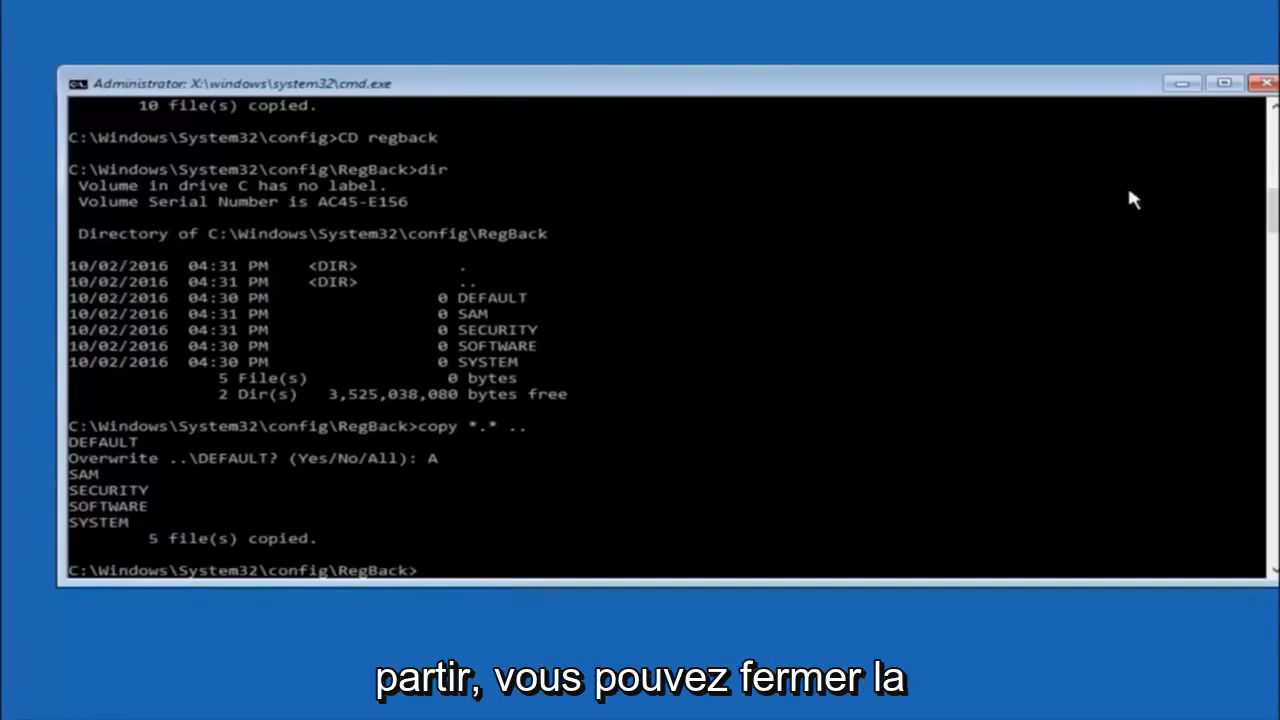
pyautogui.click(1265, 83)
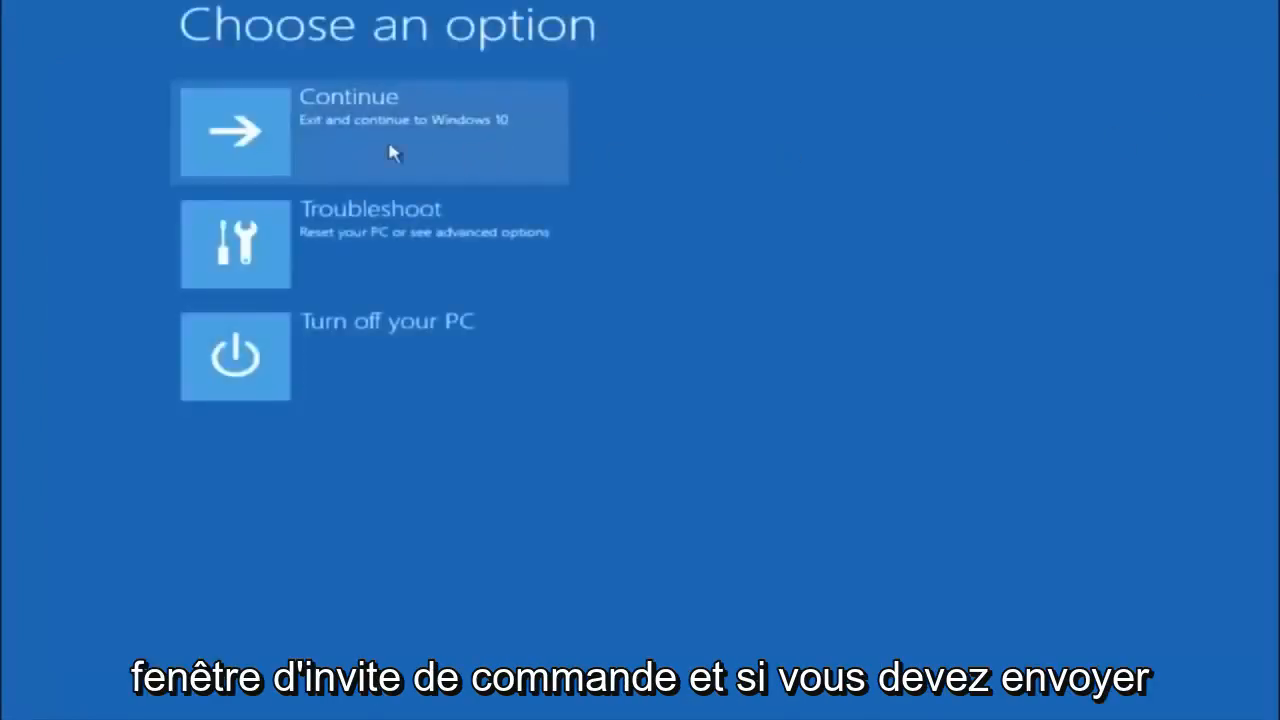